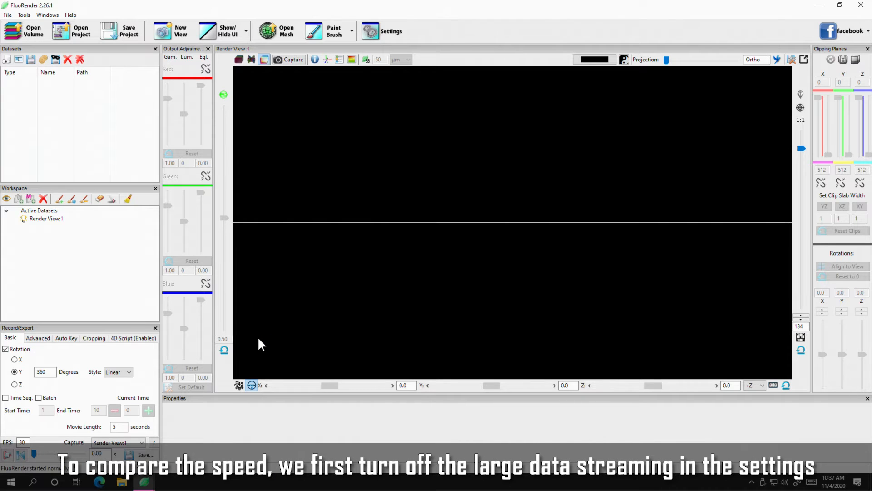
Disable streaming for large datasets in the performance settings and apply the change.
click(383, 31)
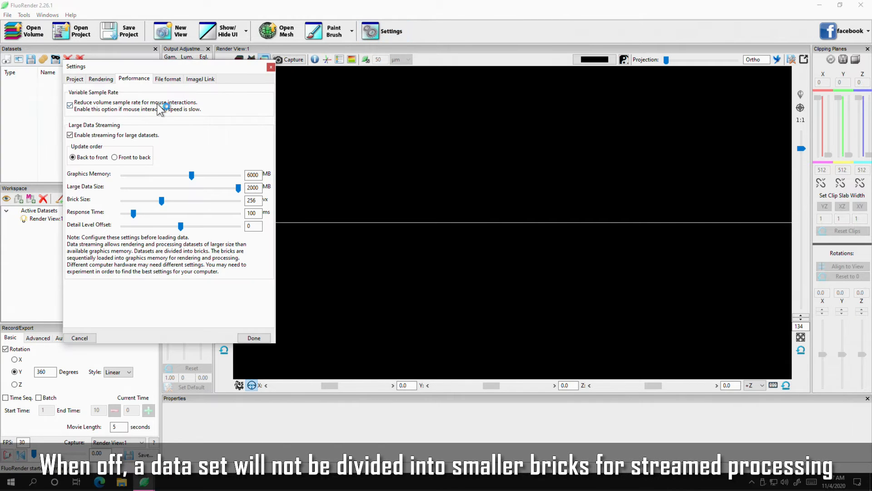
click(85, 135)
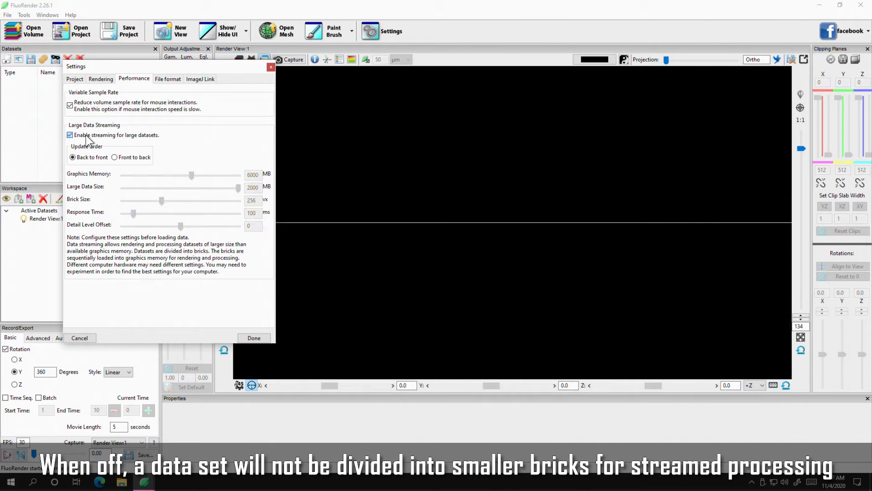
click(254, 339)
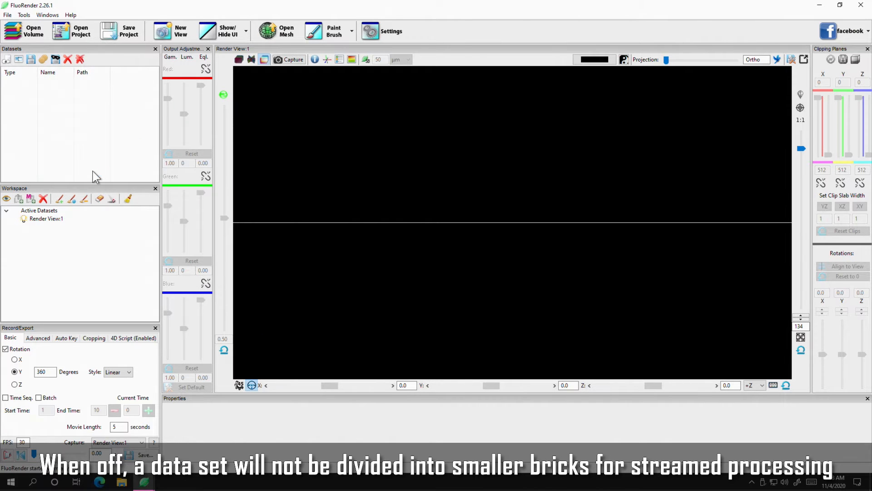
Load the volume file test0.tif from the Seg_test folder with the default import options.
click(26, 34)
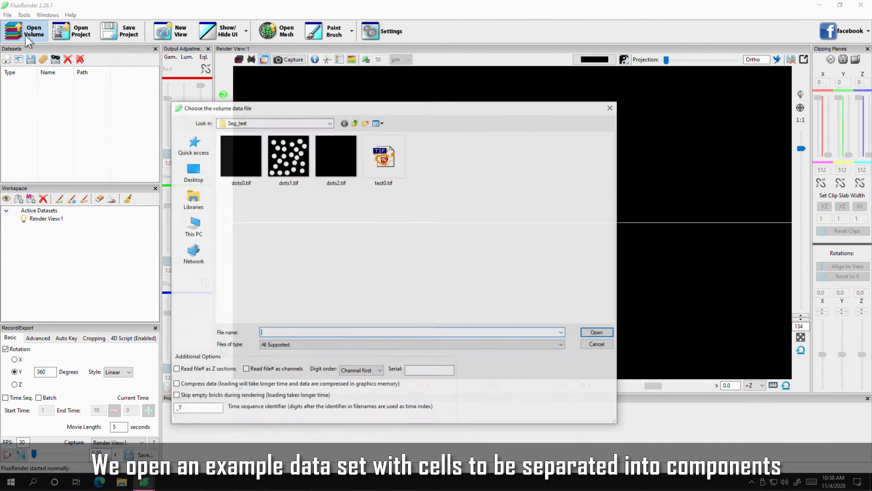
click(388, 168)
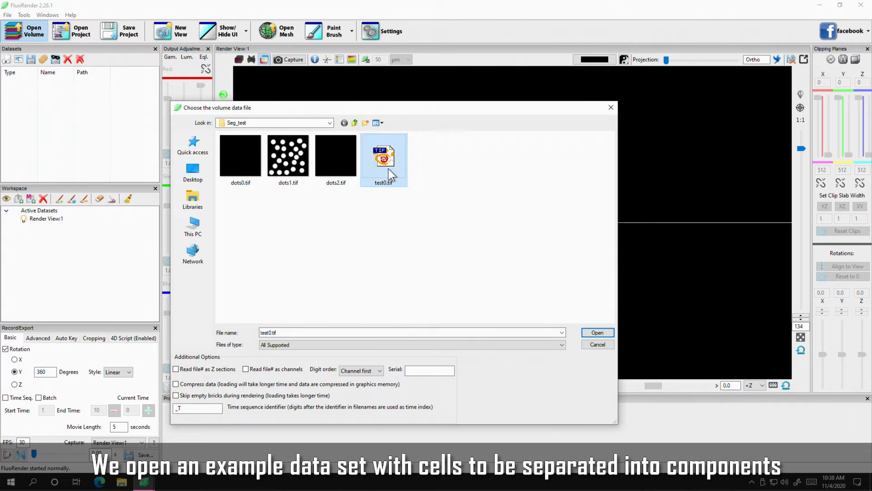
click(595, 332)
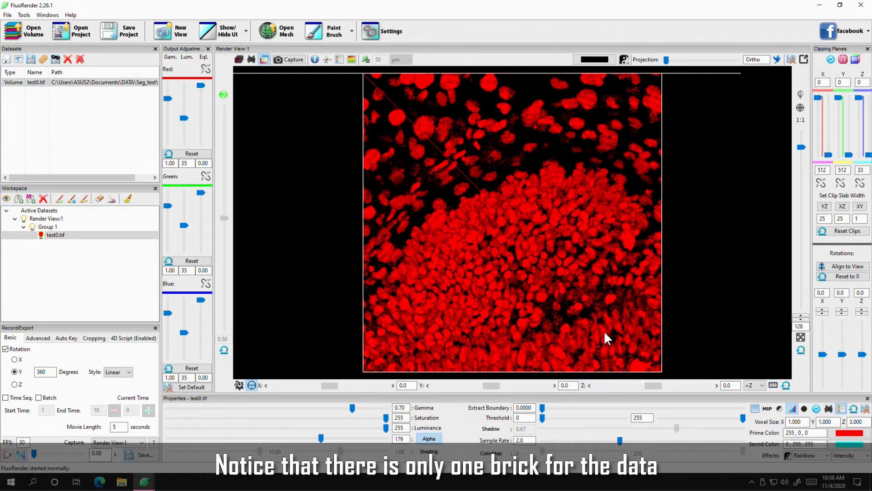
Bring up the Component Analyzer and enable Auto Update to generate components for the whole test0.tif volume.
click(353, 36)
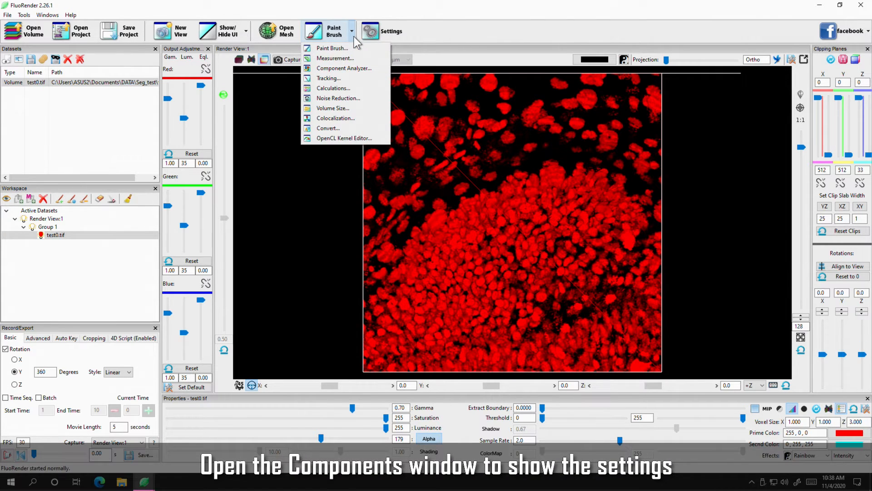
click(353, 68)
drag(217, 45, 285, 84)
click(320, 319)
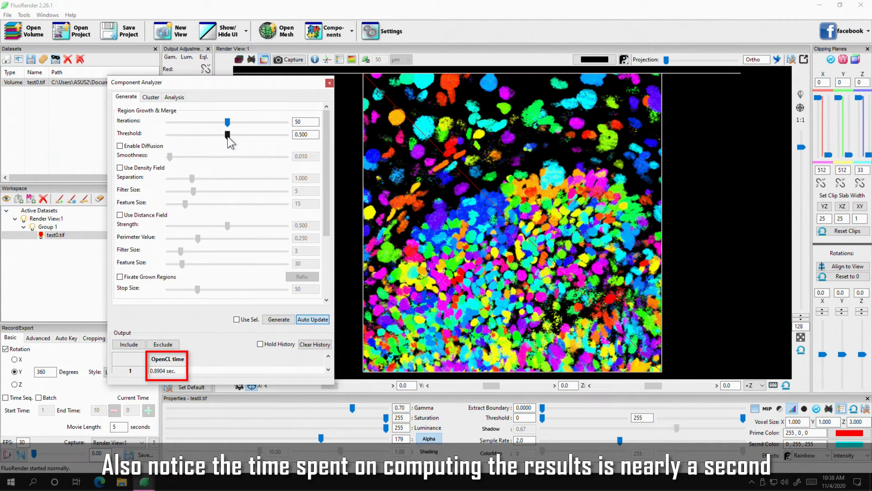
Try several region growth thresholds, ending at 0.919, and turn off Auto Update.
drag(227, 137, 266, 134)
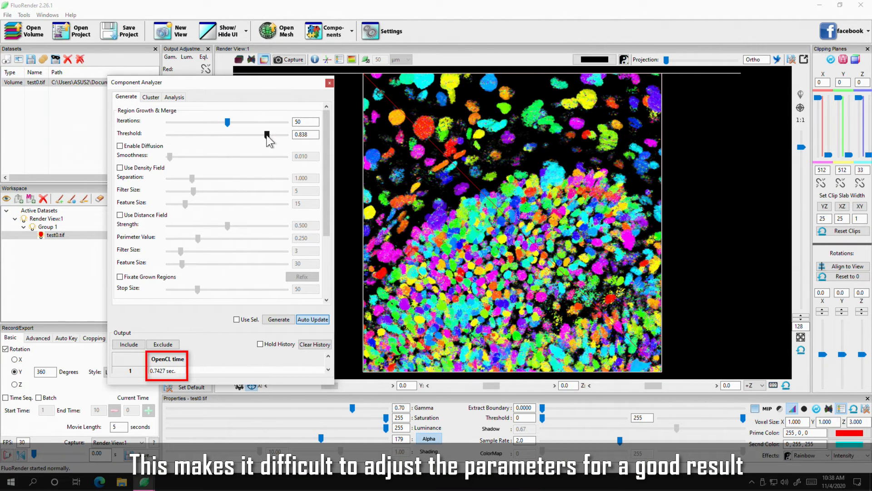
drag(248, 136, 249, 135)
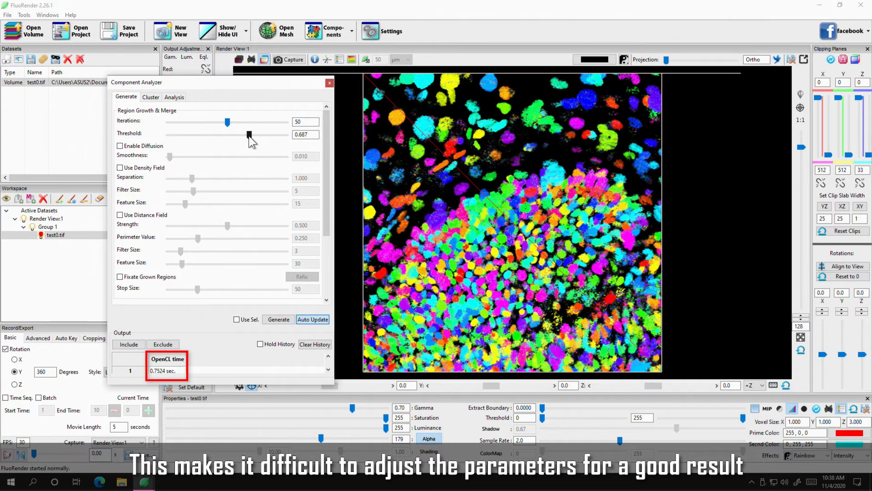
click(276, 134)
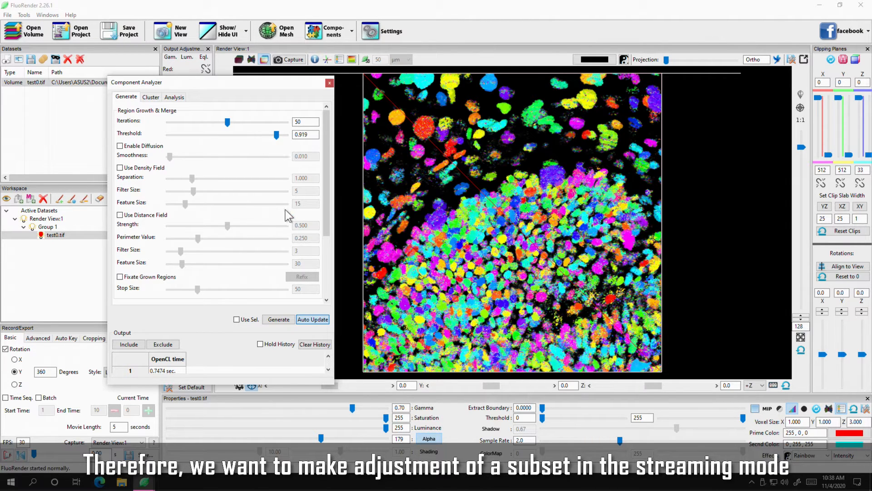
click(313, 320)
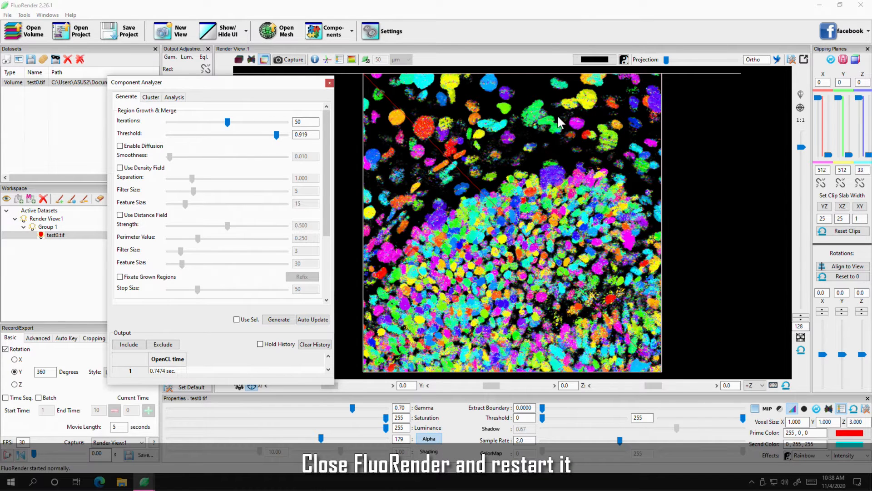
Restart FluoRender and enable streaming for large datasets with Large Data Size 0 and Brick Size 64.
click(861, 7)
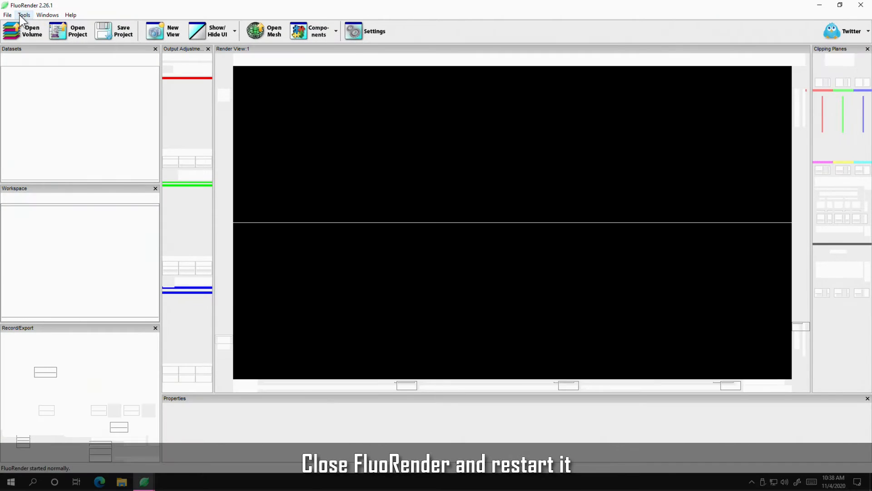
click(366, 33)
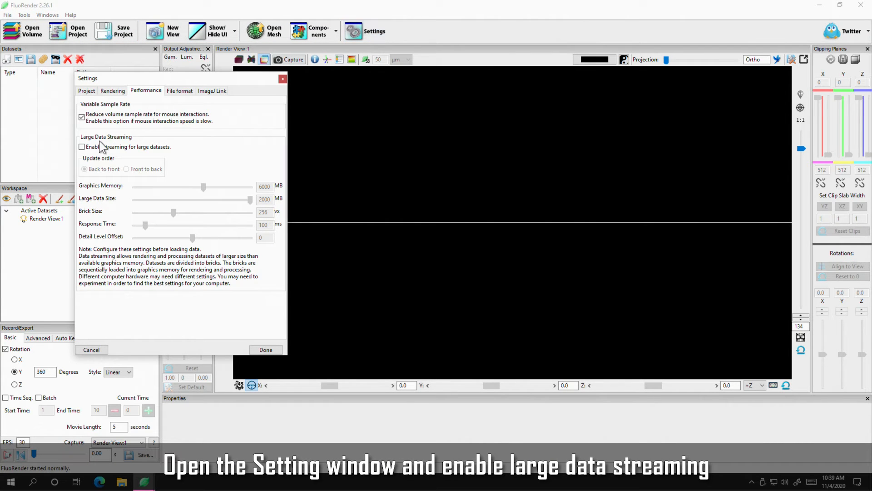
click(88, 146)
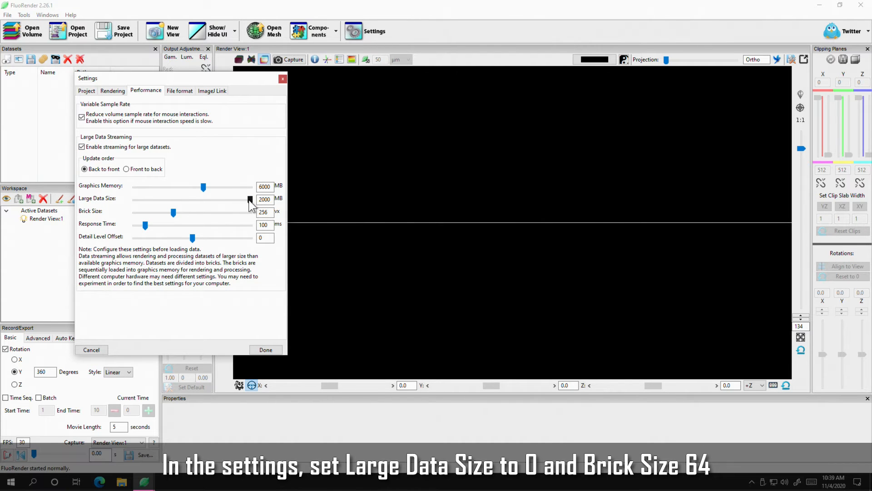
drag(229, 200, 126, 216)
click(266, 350)
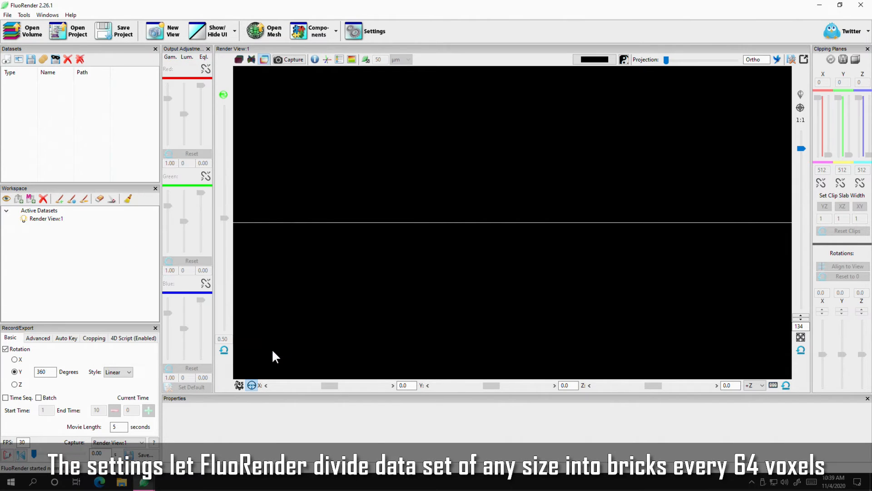
Reload test0.tif from the Seg_test folder so it is divided into streaming bricks.
click(25, 38)
click(383, 159)
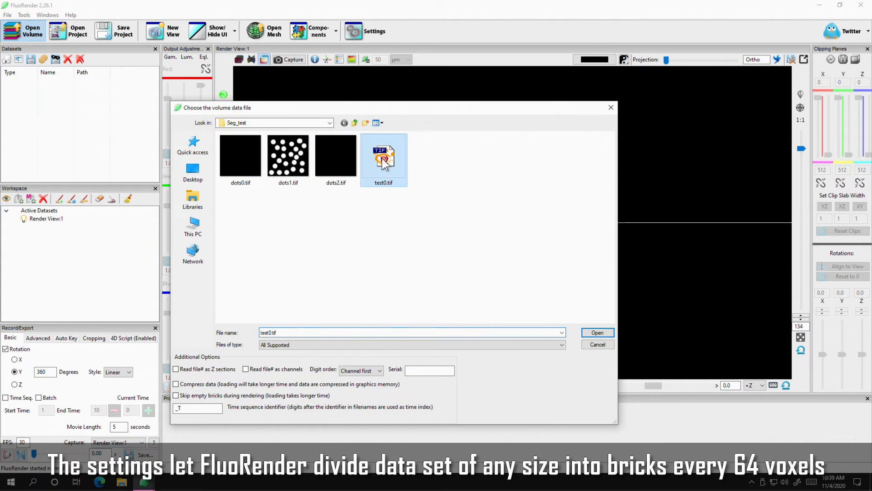
click(603, 332)
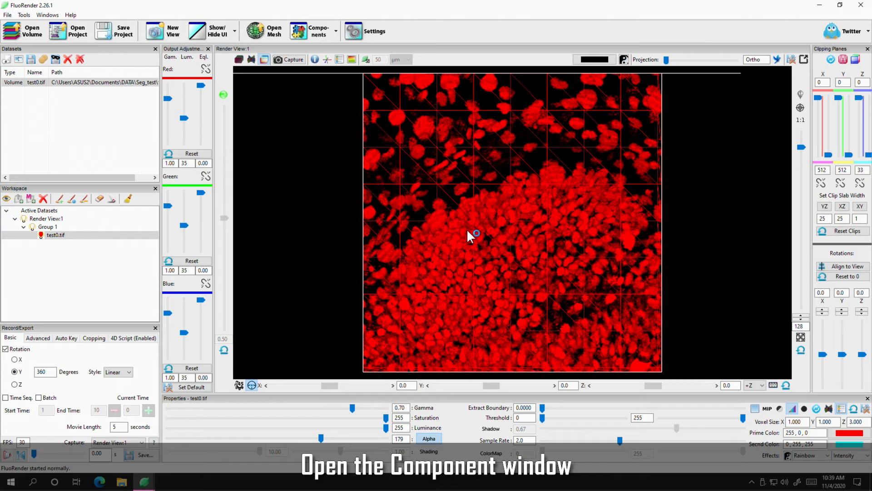
Bring up the Component Analyzer and brush-select a small cluster of cells within a single brick near the middle of the volume.
click(309, 31)
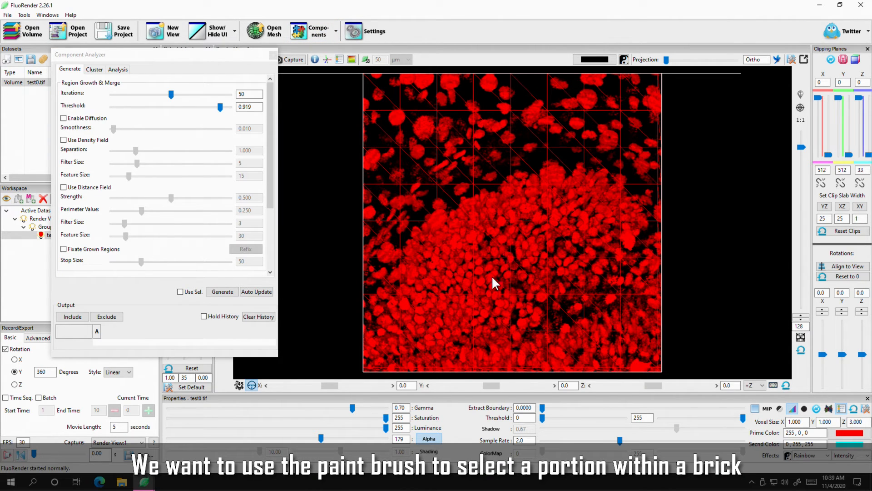
scroll(483, 238, up, 8)
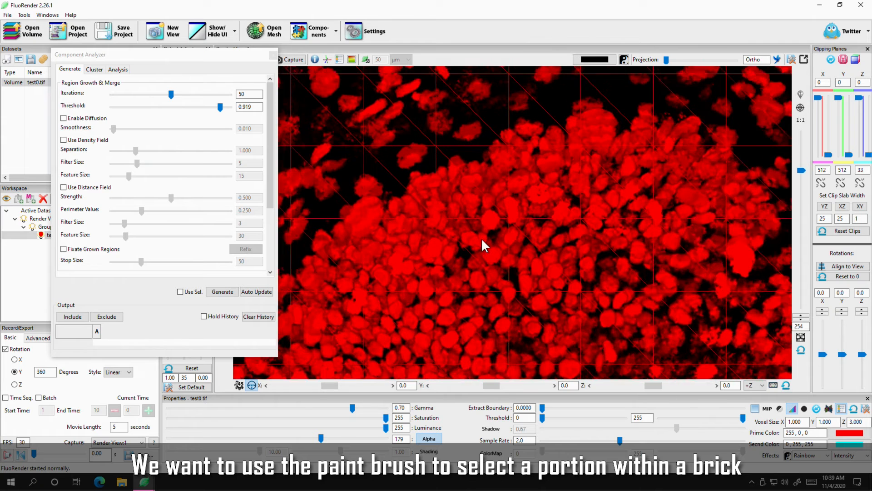
scroll(465, 238, up, 6)
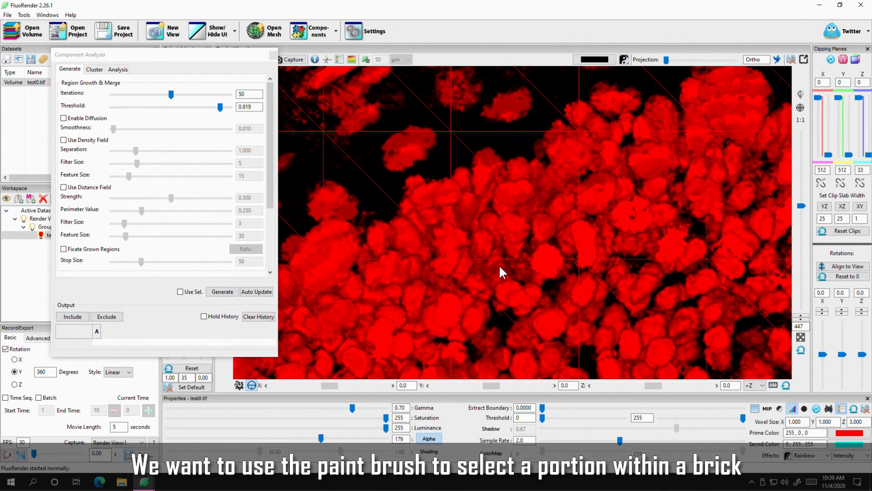
shift+scroll(510, 198, down, 4)
shift+scroll(511, 197, down, 2)
mouse_move(511, 197)
shift+mouse_down()
mouse_move(503, 168)
mouse_move(514, 211)
mouse_move(514, 183)
shift+mouse_up()
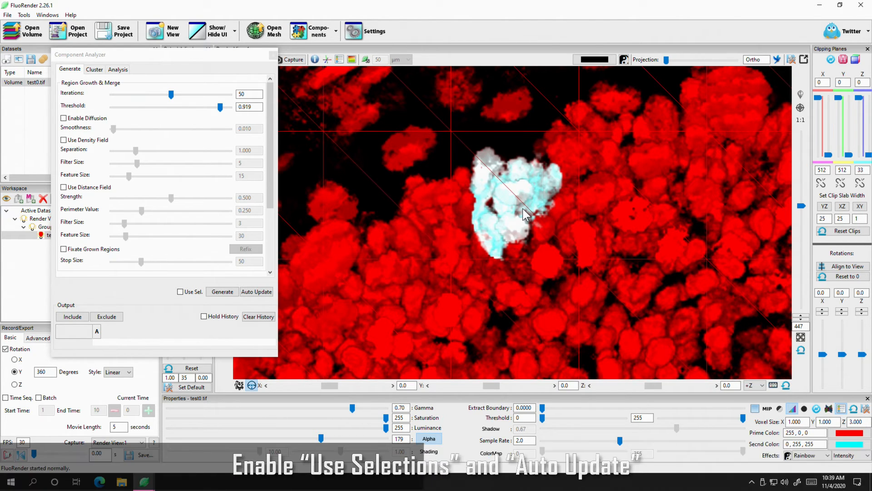
Restrict component generation to the selection with Auto Update on, and set the threshold to 0.846.
click(183, 292)
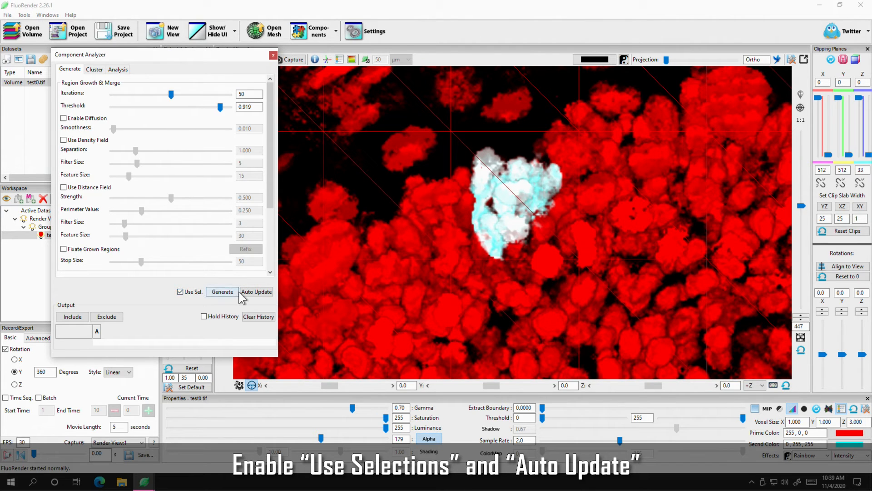
click(257, 292)
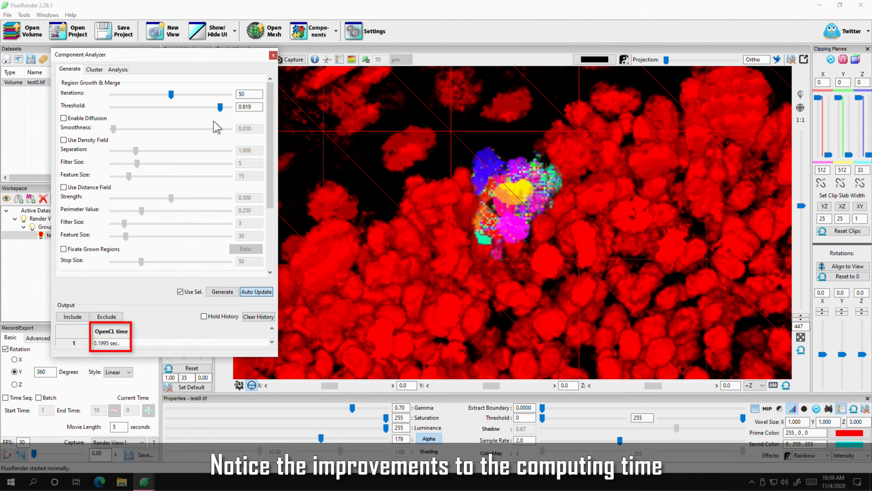
mouse_move(220, 108)
mouse_down()
mouse_move(165, 114)
mouse_move(210, 109)
mouse_up()
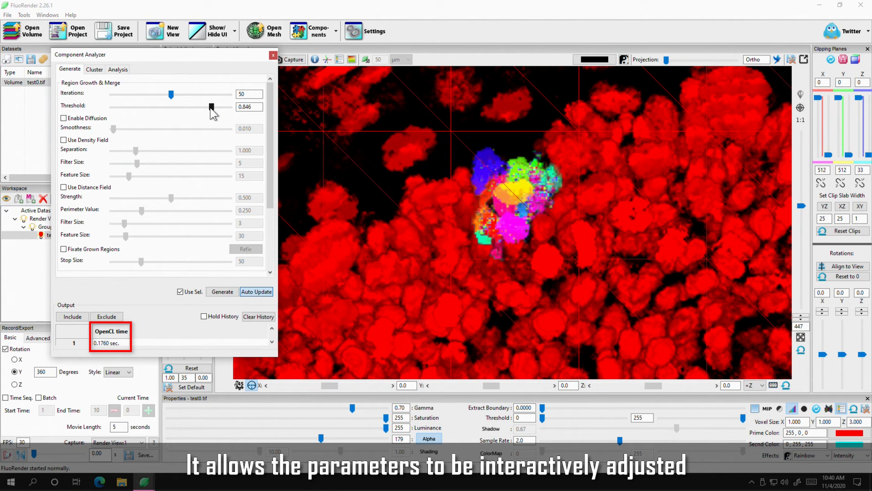
Enable the density field and tune it to Separation 1.680, Filter Size 8 and Feature Size 40.
click(82, 141)
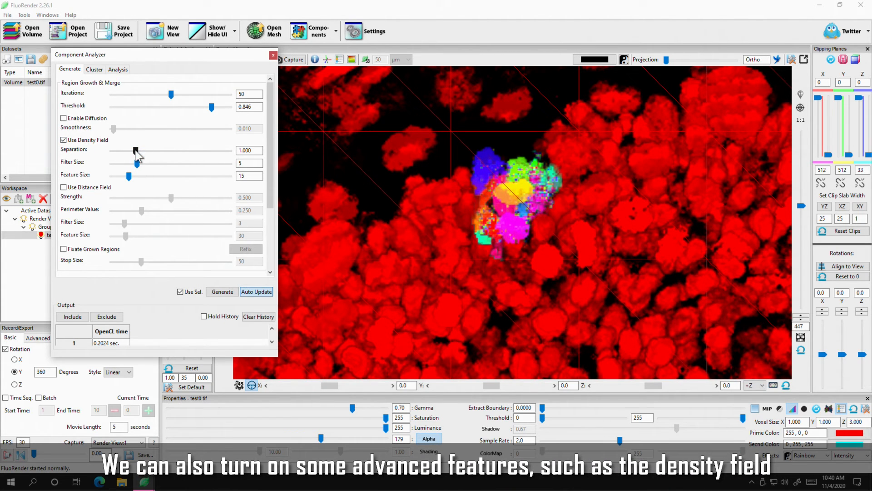
mouse_move(136, 151)
mouse_down()
mouse_move(184, 152)
mouse_move(149, 151)
mouse_up()
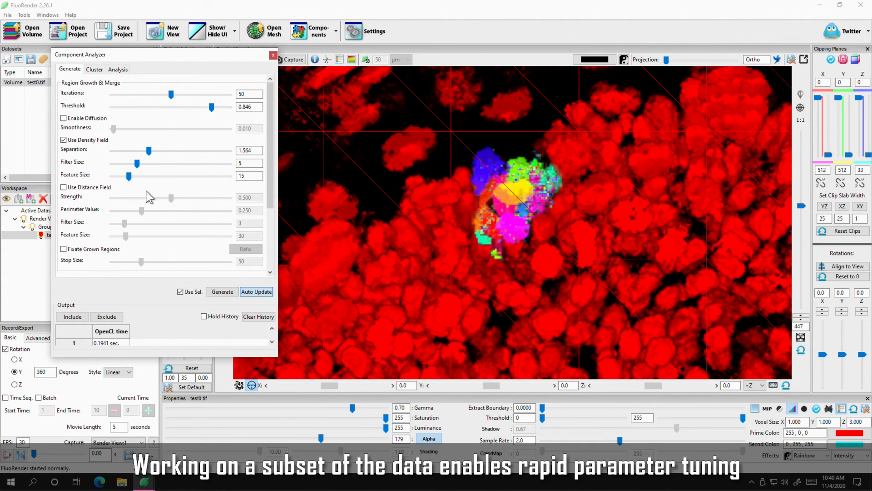
drag(137, 163, 155, 164)
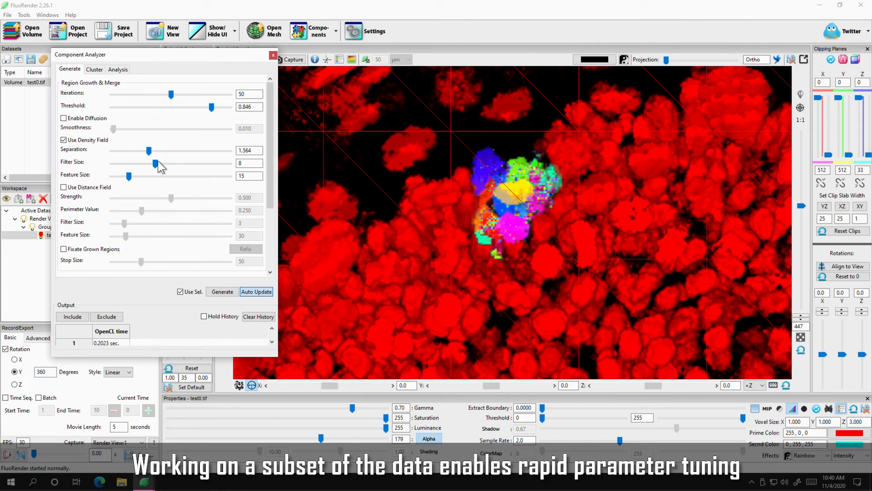
mouse_move(157, 176)
mouse_down()
mouse_move(167, 176)
mouse_move(159, 177)
mouse_up()
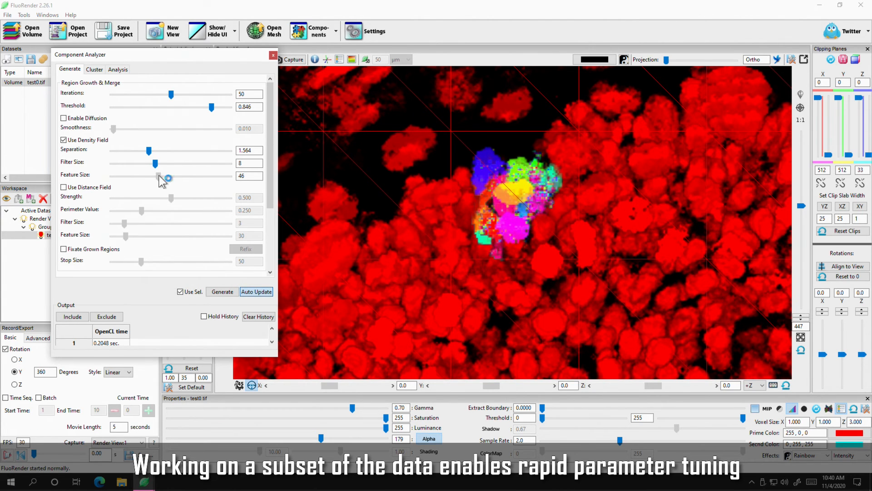
click(178, 153)
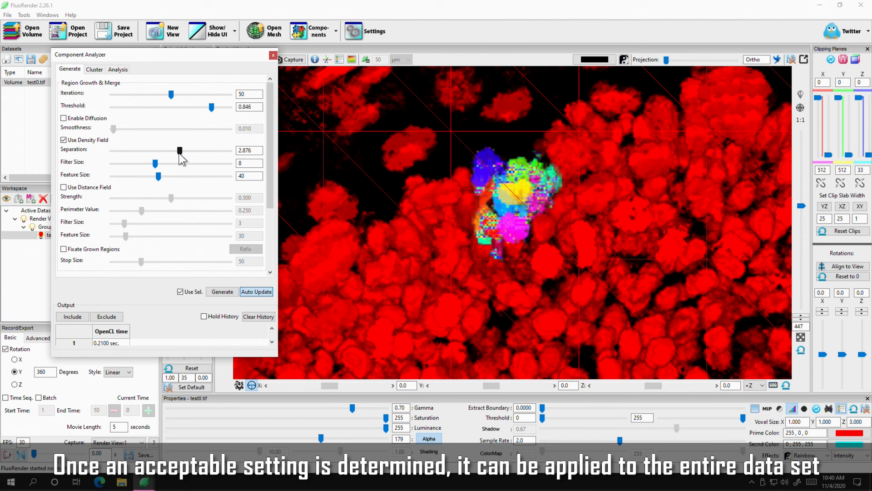
click(153, 152)
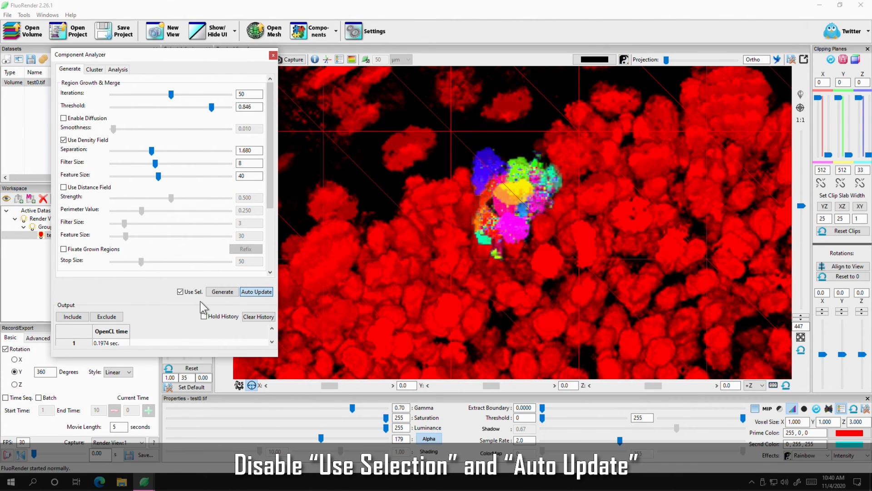
Turn off Use Selection and Auto Update, and generate components for the entire data set.
click(257, 293)
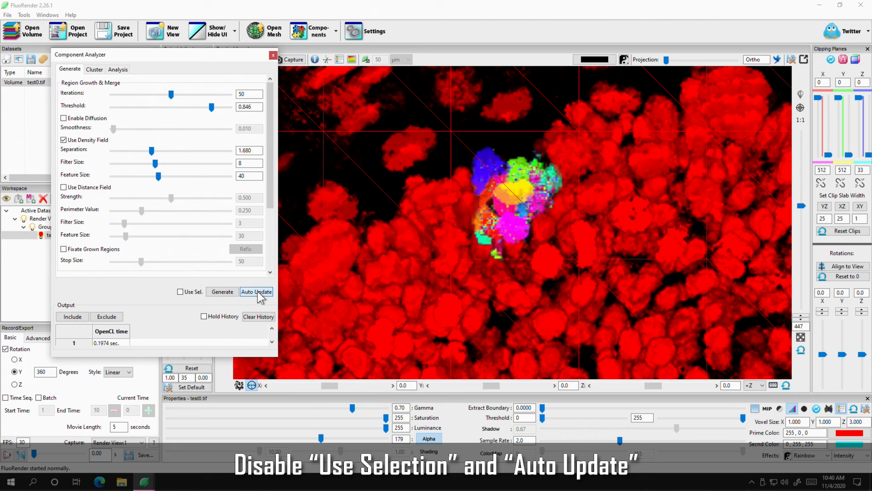
click(219, 293)
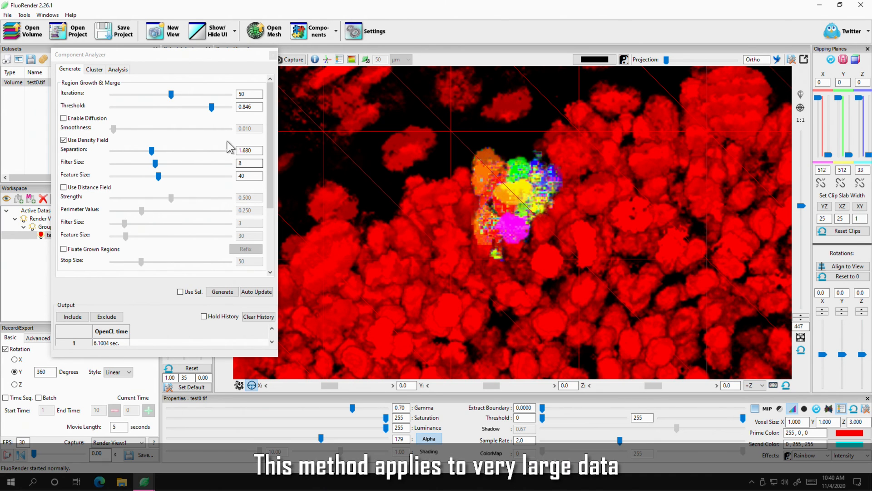
Select all generated components with the analysis selection tools and show the full volume in the render view.
click(119, 69)
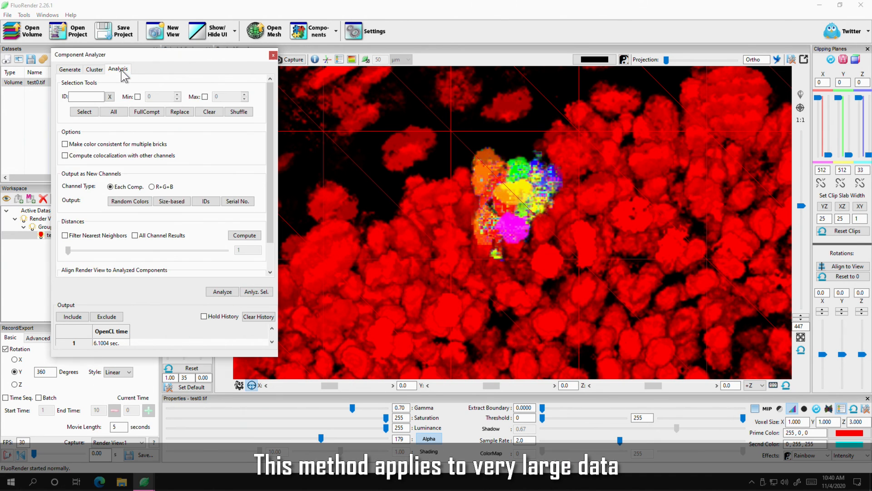
click(114, 112)
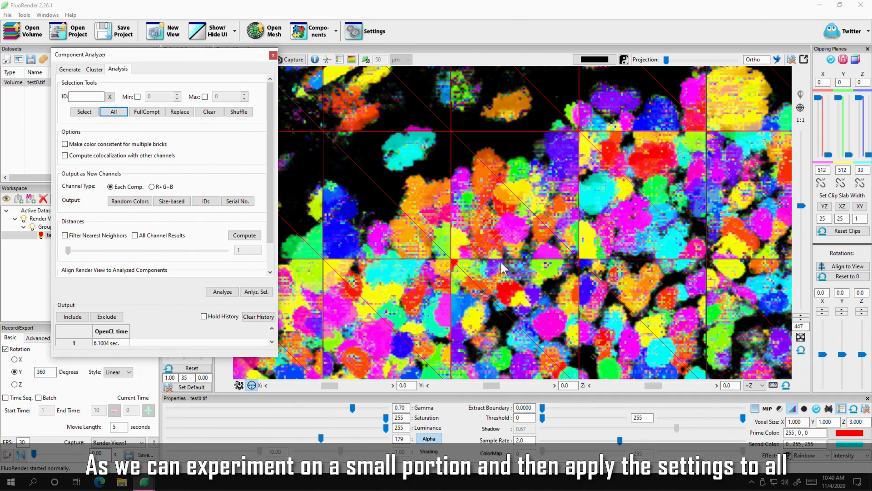
scroll(494, 262, down, 6)
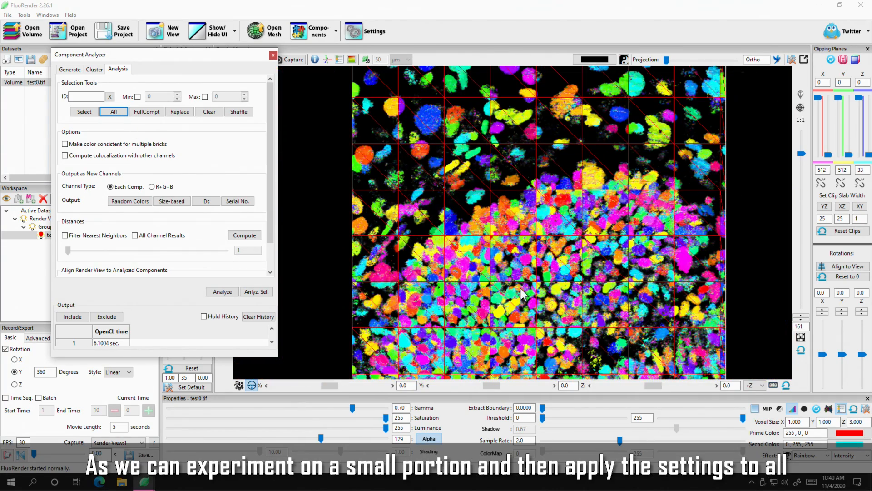
scroll(551, 257, down, 2)
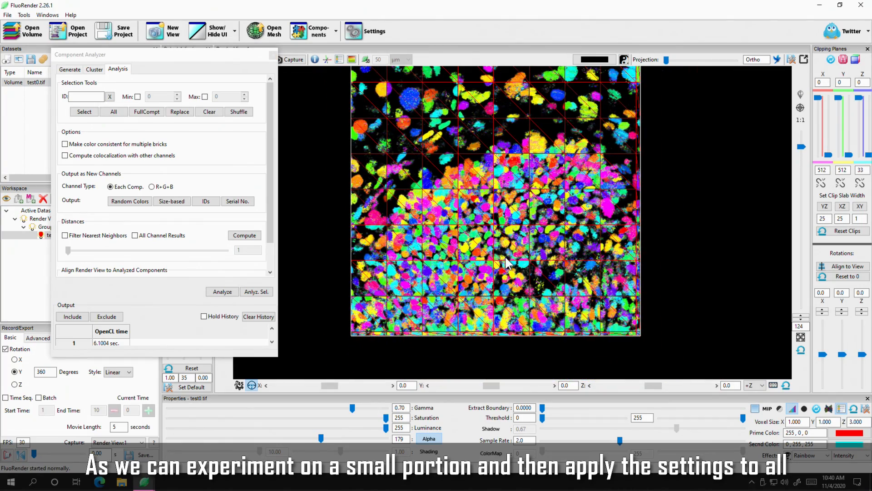
middle_drag(486, 229, 506, 269)
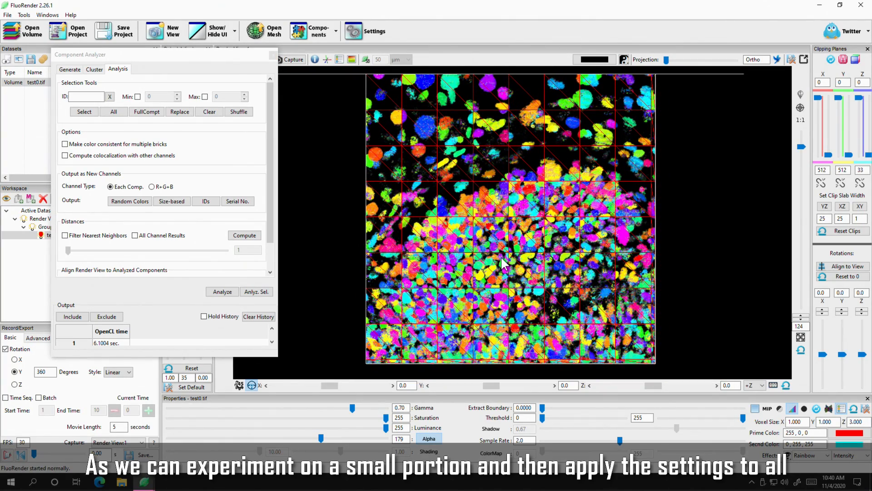